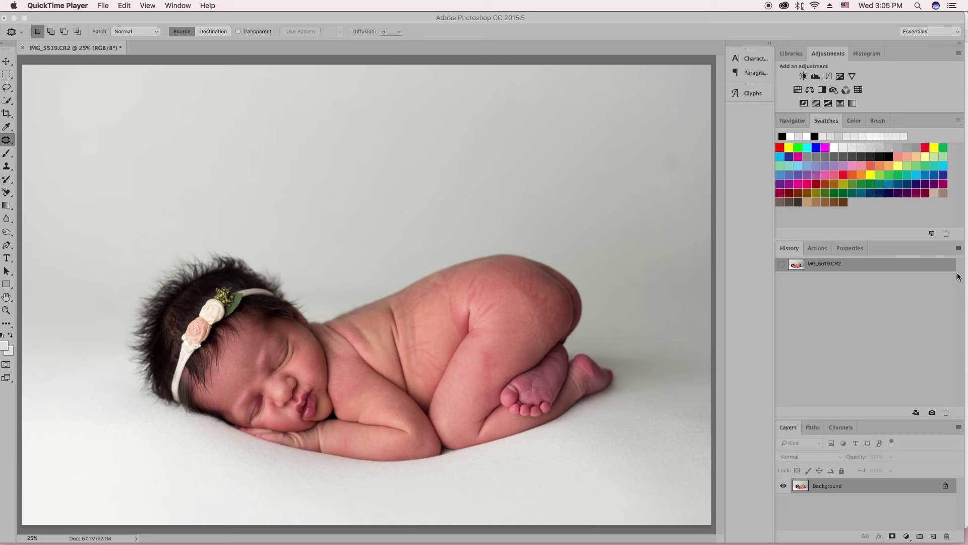
Create a new History snapshot named 'Before' from the History panel menu
{"action": "left_click", "coordinate": [958, 247]}
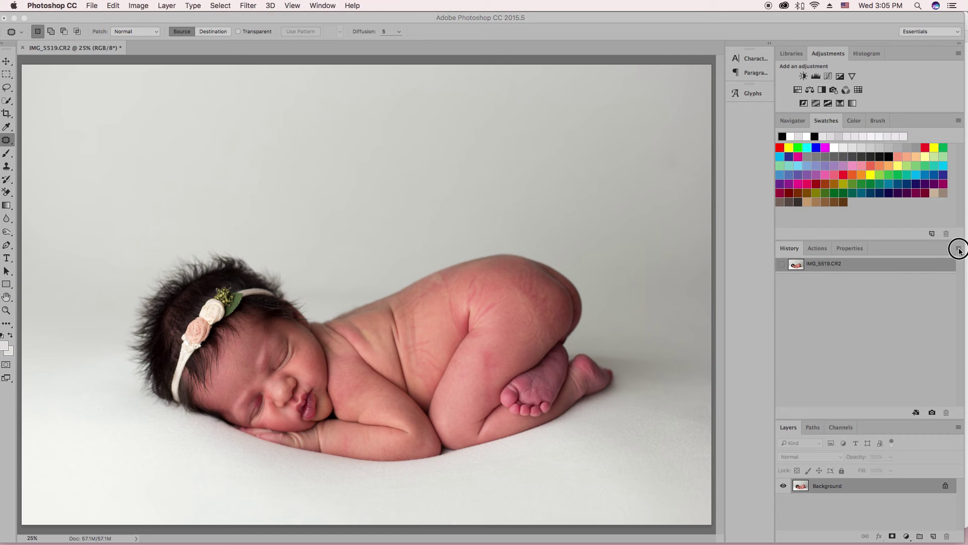
{"action": "left_click", "coordinate": [958, 248]}
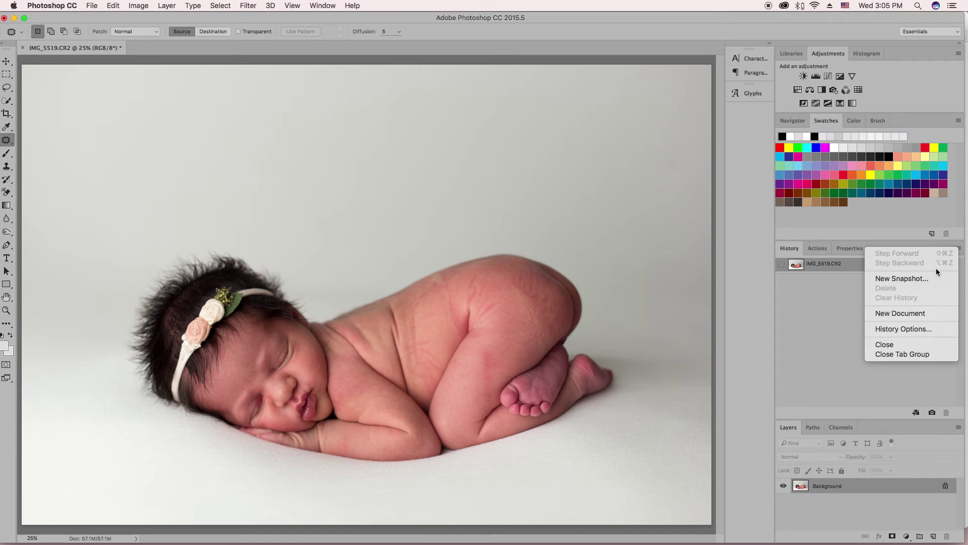
{"action": "left_click", "coordinate": [910, 279]}
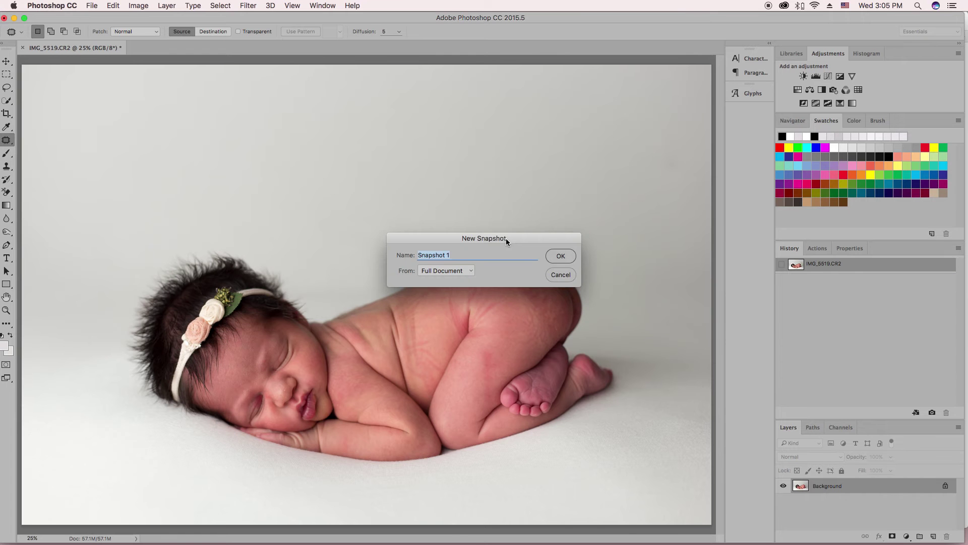
{"action": "type", "text": "Before"}
{"action": "left_click", "coordinate": [559, 256]}
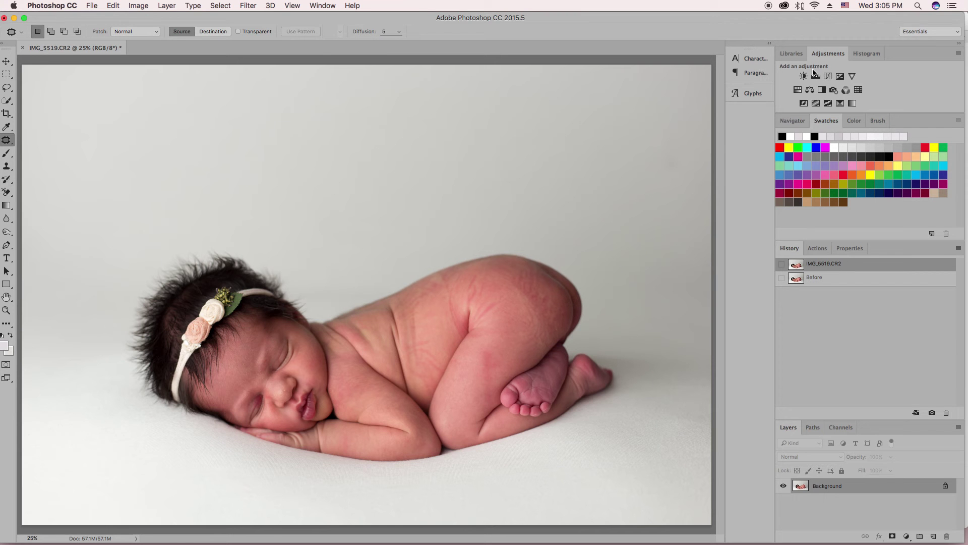
Add a Hue/Saturation adjustment layer targeting Reds, sampling the baby's lips with the eyedropper
{"action": "left_click", "coordinate": [798, 90]}
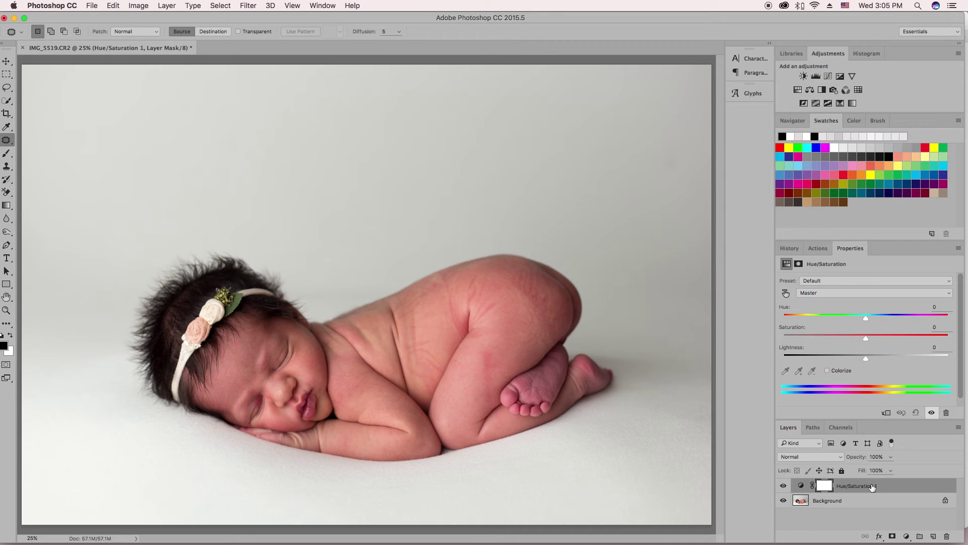
{"action": "left_click", "coordinate": [842, 293]}
{"action": "left_click", "coordinate": [838, 298]}
{"action": "left_click", "coordinate": [785, 371]}
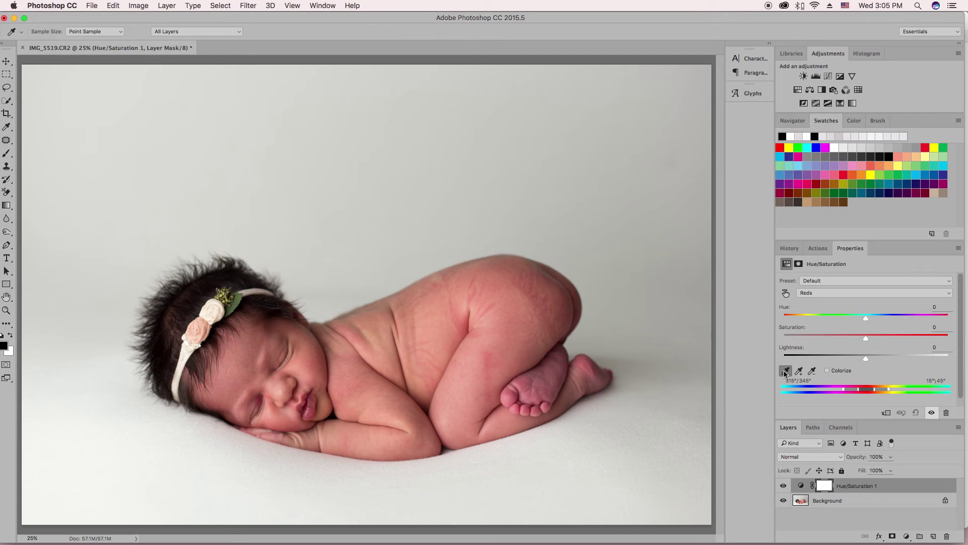
{"action": "left_click", "coordinate": [310, 391]}
Set the Reds Hue to -180, narrow the range slider, and toggle the adjustment to compare
{"action": "left_click_drag", "start_coordinate": [866, 318], "coordinate": [758, 320]}
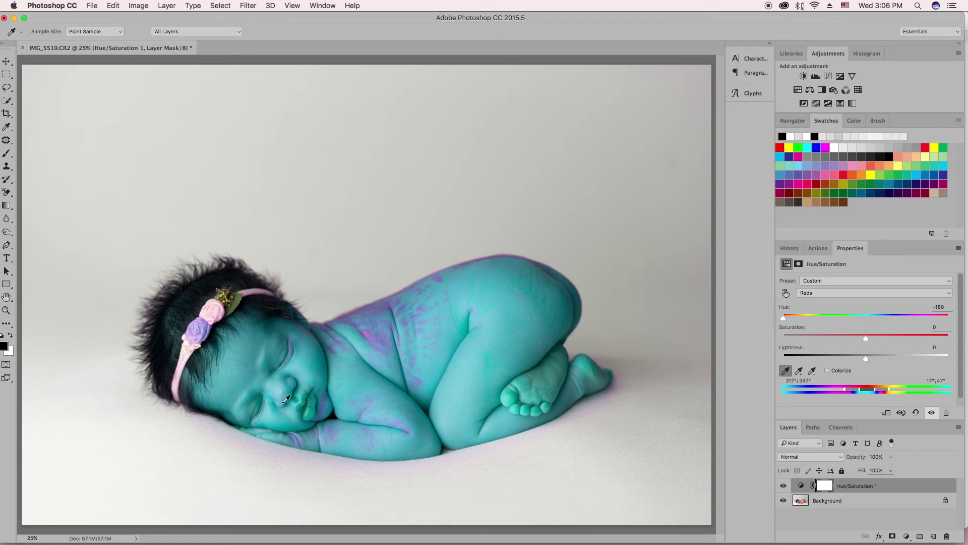
{"action": "scroll", "coordinate": [933, 381], "scroll_direction": "down", "scroll_amount": 1}
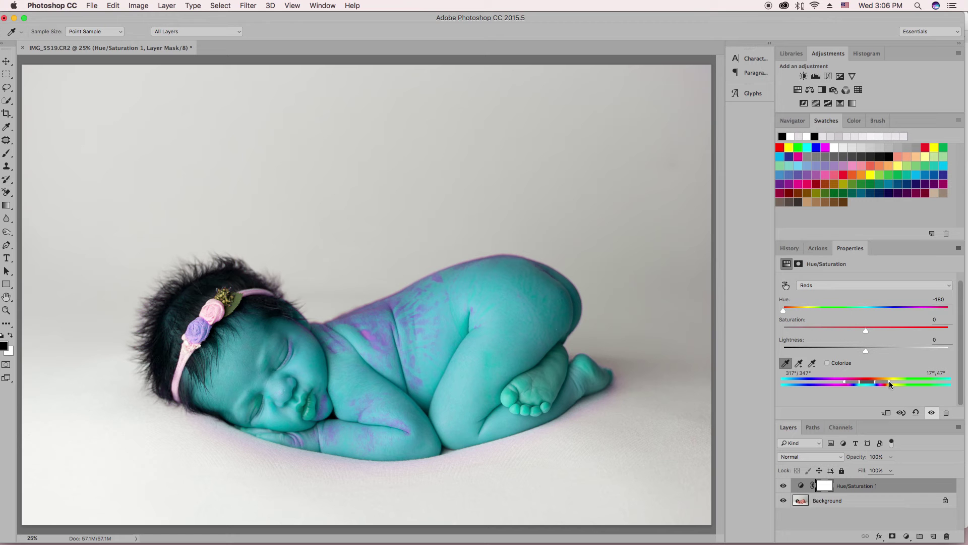
{"action": "left_click_drag", "start_coordinate": [889, 383], "coordinate": [874, 384]}
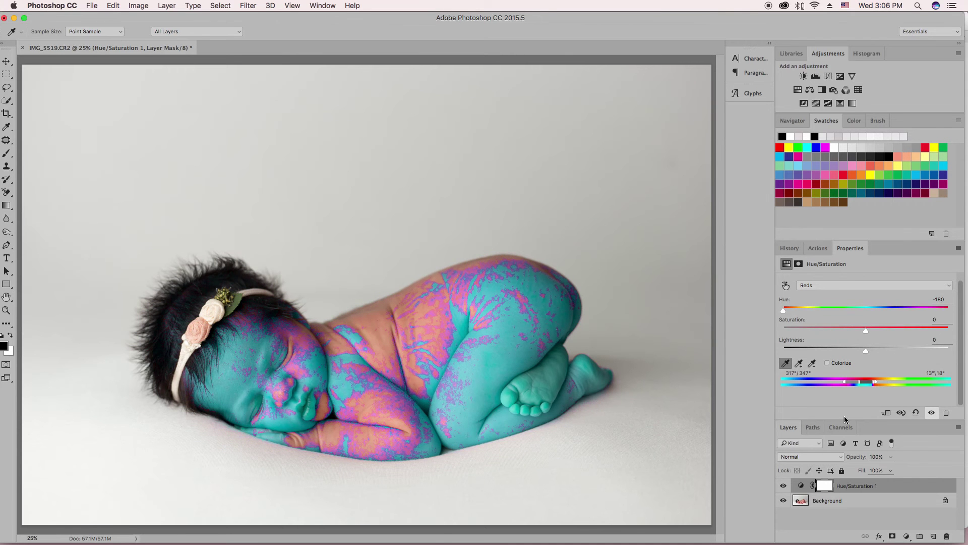
{"action": "left_click", "coordinate": [785, 485]}
{"action": "left_click", "coordinate": [785, 485]}
Bring the Reds Hue slider from -180 back to +8
{"action": "left_click", "coordinate": [782, 312]}
{"action": "left_click_drag", "start_coordinate": [783, 312], "coordinate": [871, 313]}
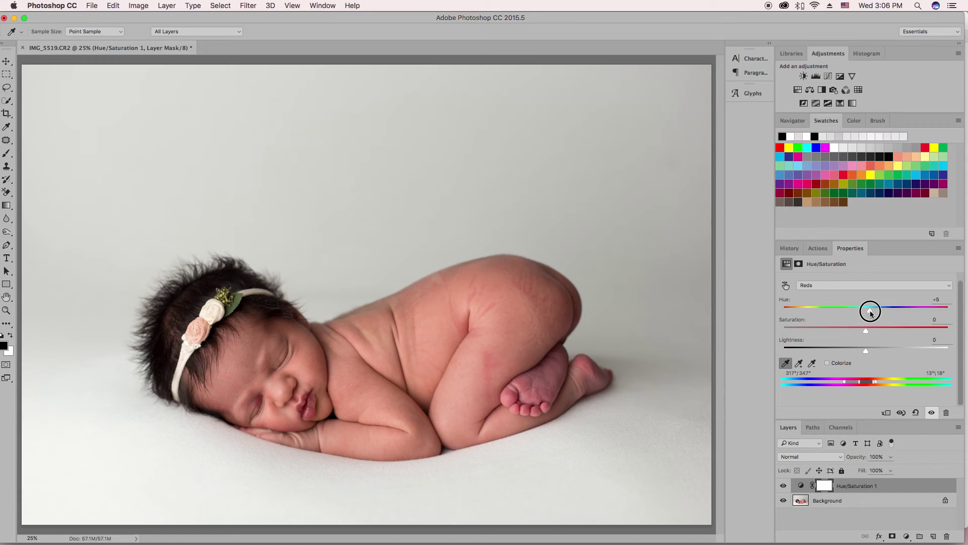
{"action": "left_click_drag", "start_coordinate": [870, 313], "coordinate": [873, 314]}
Paint black over the lips on the mask with a smaller brush, merge visible, and add a second Hue/Saturation layer
{"action": "key", "text": "b"}
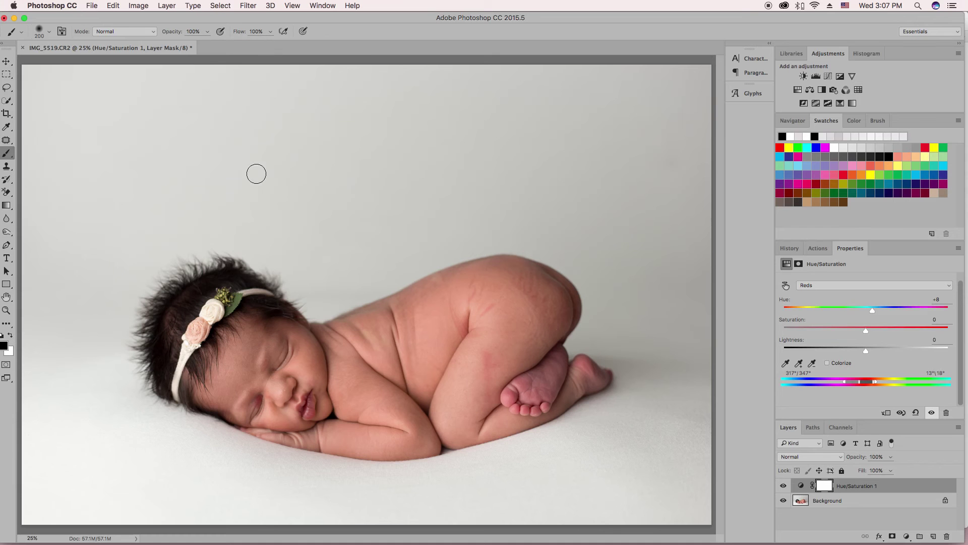
{"action": "key", "text": "bracketleft"}
{"action": "key", "text": "bracketleft"}
{"action": "key", "text": "bracketleft"}
{"action": "key", "text": "bracketleft"}
{"action": "key", "text": "bracketleft"}
{"action": "key", "text": "bracketleft"}
{"action": "mouse_move", "coordinate": [303, 407]}
{"action": "left_mouse_down"}
{"action": "mouse_move", "coordinate": [313, 397]}
{"action": "mouse_move", "coordinate": [302, 401]}
{"action": "mouse_move", "coordinate": [310, 414]}
{"action": "mouse_move", "coordinate": [308, 398]}
{"action": "left_mouse_up"}
{"action": "key", "text": "super+alt+shift+e"}
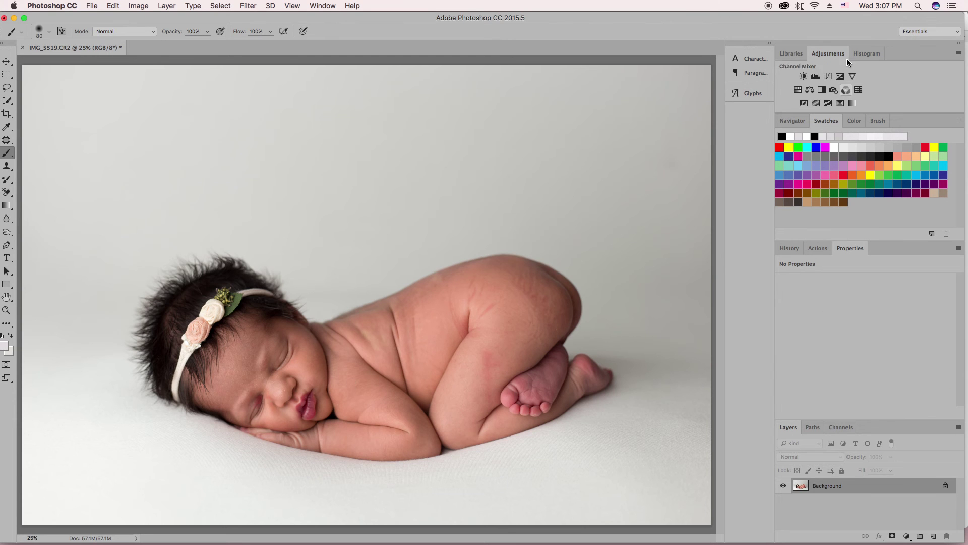
{"action": "left_click", "coordinate": [809, 90]}
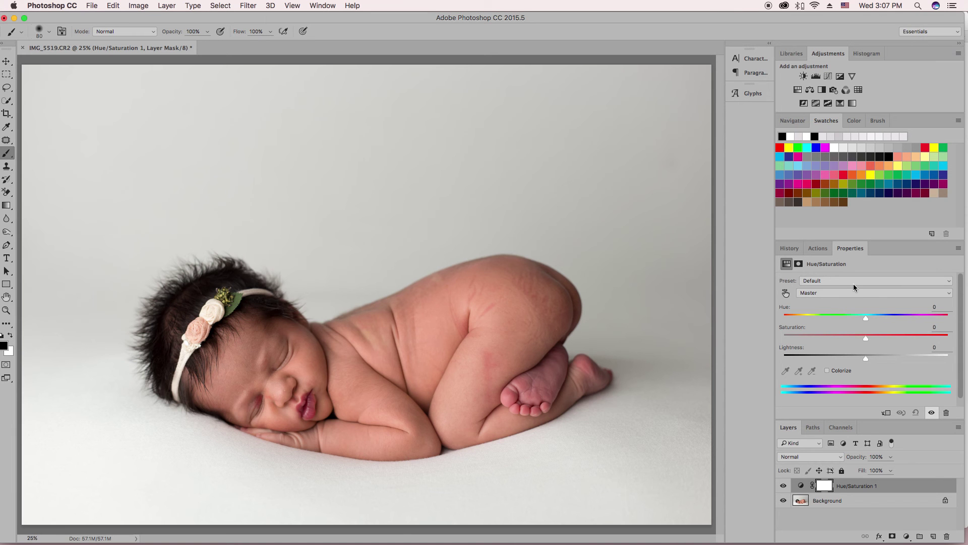
Target Reds, sample the baby's cheek, set Hue to -180, and pull the right range handle inward
{"action": "left_click", "coordinate": [824, 293]}
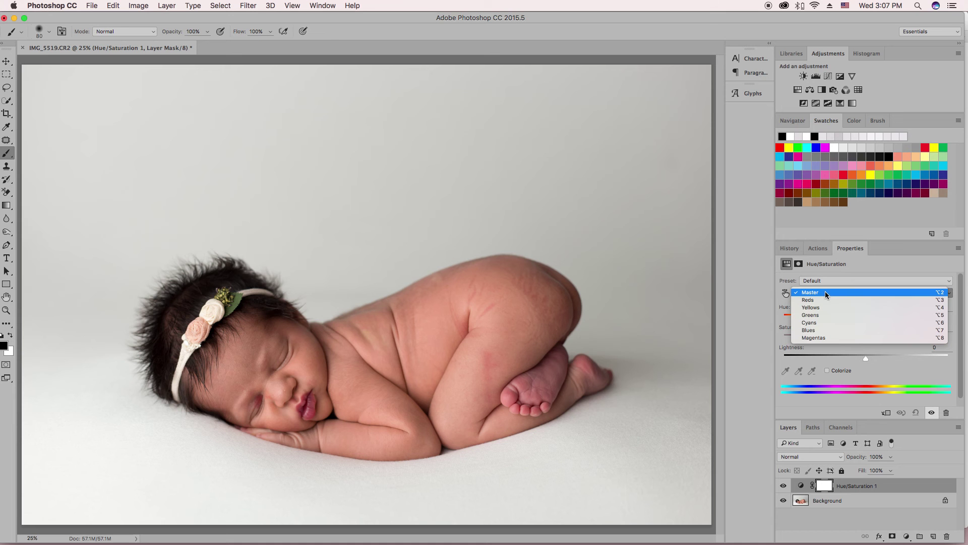
{"action": "left_click", "coordinate": [825, 299]}
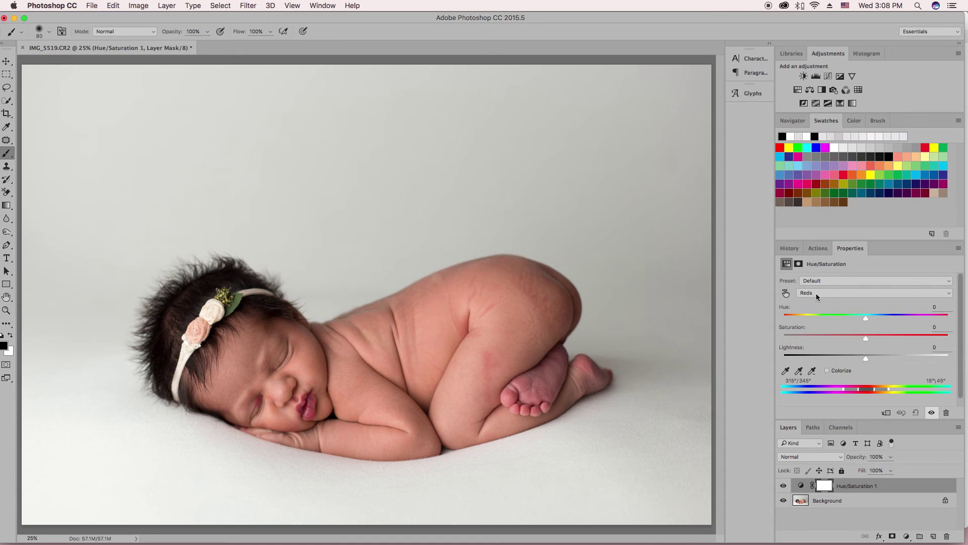
{"action": "left_click", "coordinate": [785, 370]}
{"action": "left_click", "coordinate": [262, 398]}
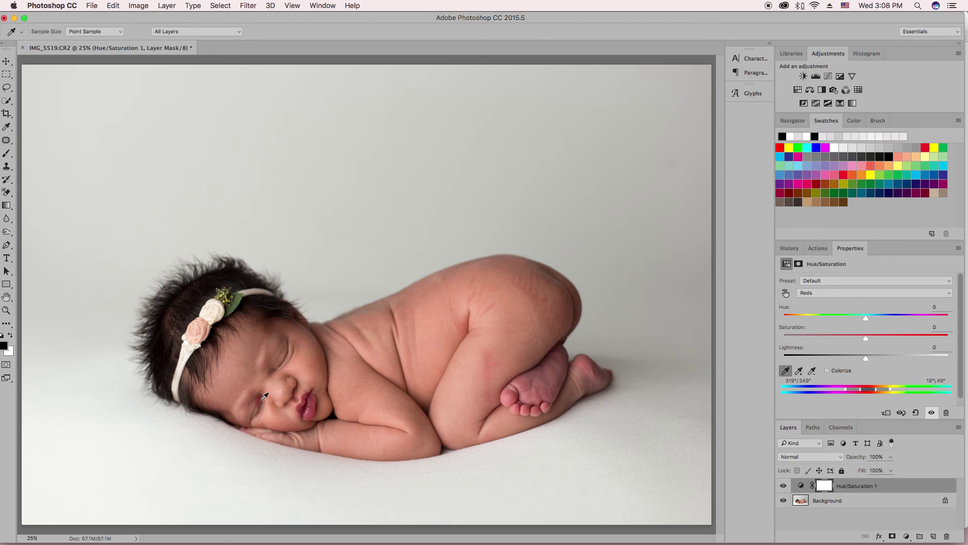
{"action": "left_click_drag", "start_coordinate": [867, 318], "coordinate": [761, 318]}
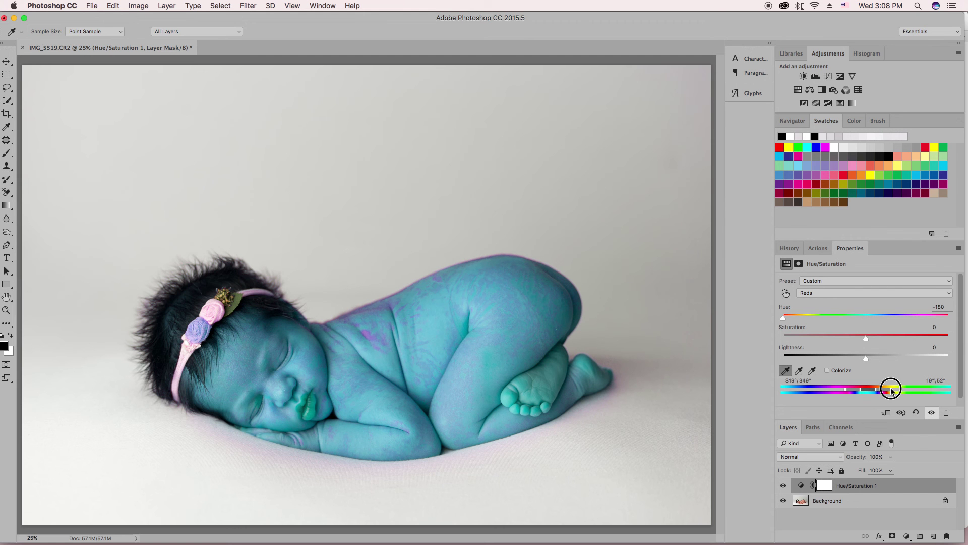
{"action": "left_click_drag", "start_coordinate": [891, 390], "coordinate": [874, 391]}
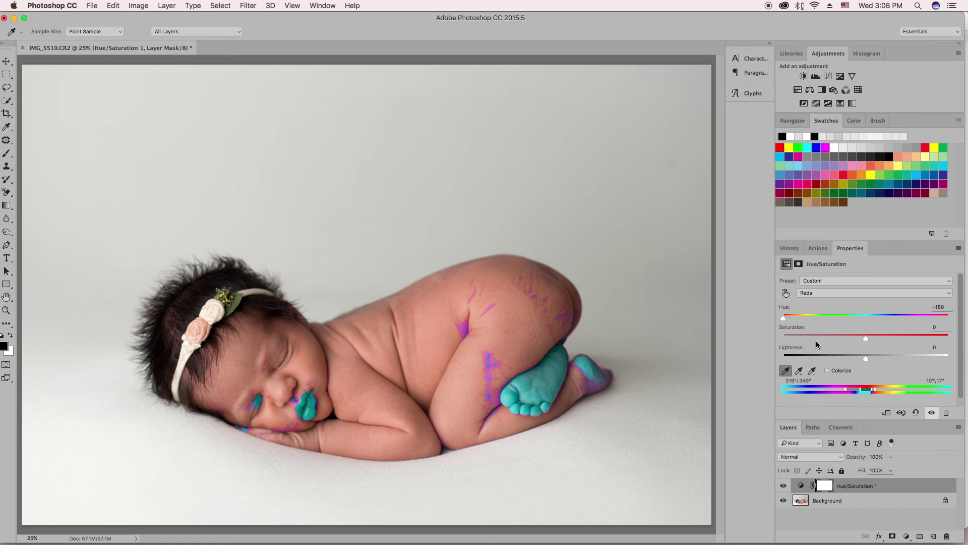
Raise the second layer's Reds Hue from -180 to +17
{"action": "left_click_drag", "start_coordinate": [783, 318], "coordinate": [840, 320]}
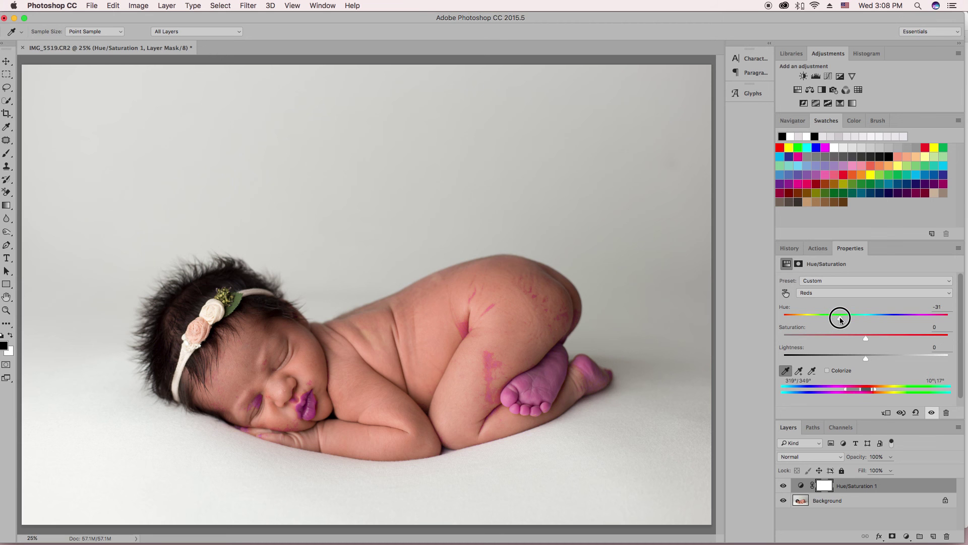
{"action": "left_click_drag", "start_coordinate": [840, 319], "coordinate": [874, 318]}
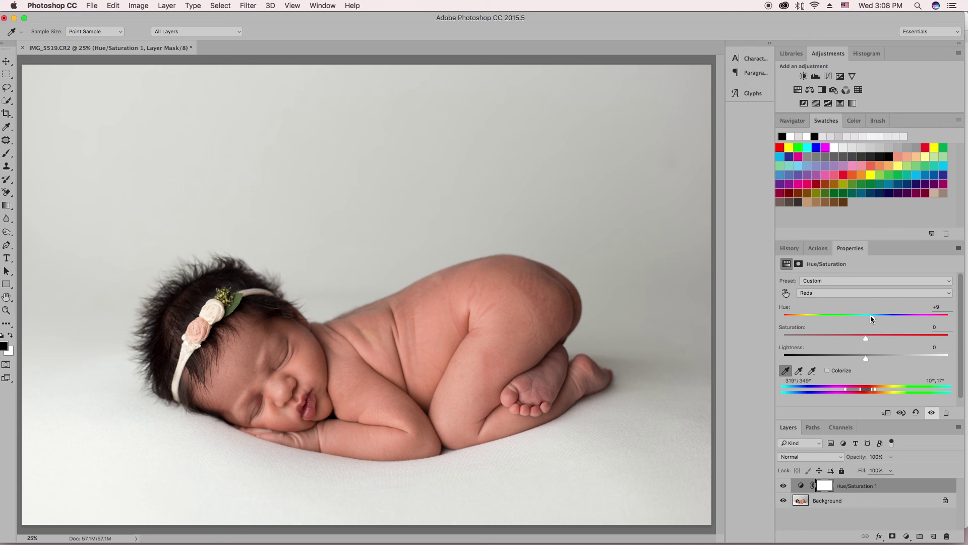
{"action": "left_click_drag", "start_coordinate": [874, 317], "coordinate": [884, 319]}
{"action": "left_click_drag", "start_coordinate": [883, 320], "coordinate": [881, 319]}
Paint black on the mask over the lips, foot and thigh, then merge visible
{"action": "key", "text": "b"}
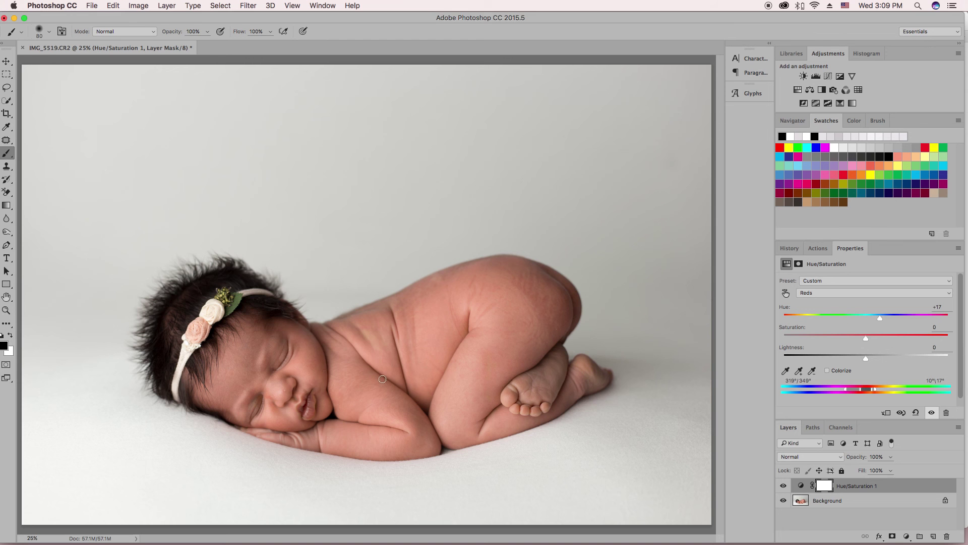
{"action": "mouse_move", "coordinate": [306, 398]}
{"action": "left_mouse_down"}
{"action": "mouse_move", "coordinate": [301, 411]}
{"action": "mouse_move", "coordinate": [315, 395]}
{"action": "left_mouse_up"}
{"action": "key", "text": "bracketright"}
{"action": "key", "text": "bracketright"}
{"action": "key", "text": "bracketright"}
{"action": "key", "text": "bracketright"}
{"action": "mouse_move", "coordinate": [559, 352]}
{"action": "left_mouse_down"}
{"action": "mouse_move", "coordinate": [507, 393]}
{"action": "mouse_move", "coordinate": [535, 406]}
{"action": "mouse_move", "coordinate": [543, 399]}
{"action": "mouse_move", "coordinate": [530, 390]}
{"action": "mouse_move", "coordinate": [553, 386]}
{"action": "mouse_move", "coordinate": [577, 362]}
{"action": "mouse_move", "coordinate": [608, 375]}
{"action": "left_mouse_up"}
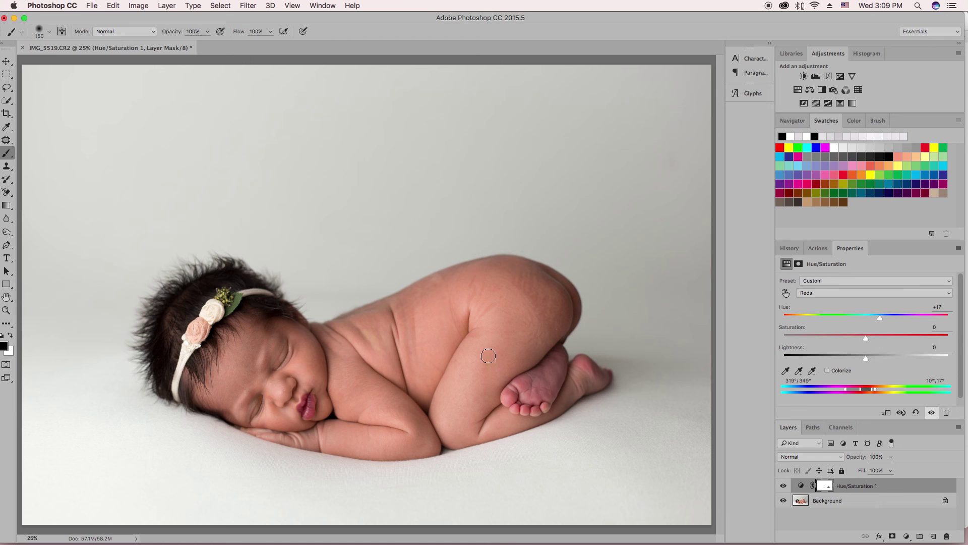
{"action": "mouse_move", "coordinate": [488, 356]}
{"action": "left_mouse_down"}
{"action": "mouse_move", "coordinate": [485, 348]}
{"action": "mouse_move", "coordinate": [483, 395]}
{"action": "left_mouse_up"}
{"action": "key", "text": "super+alt+shift+e"}
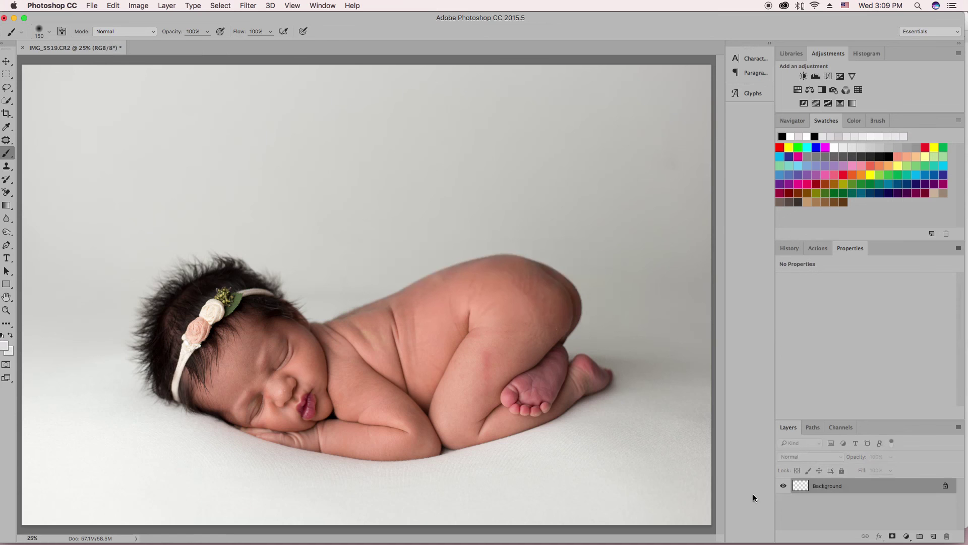
In History, switch between the Before snapshot and the final Merge Visible state twice, ending on the corrected photo
{"action": "left_click", "coordinate": [790, 249]}
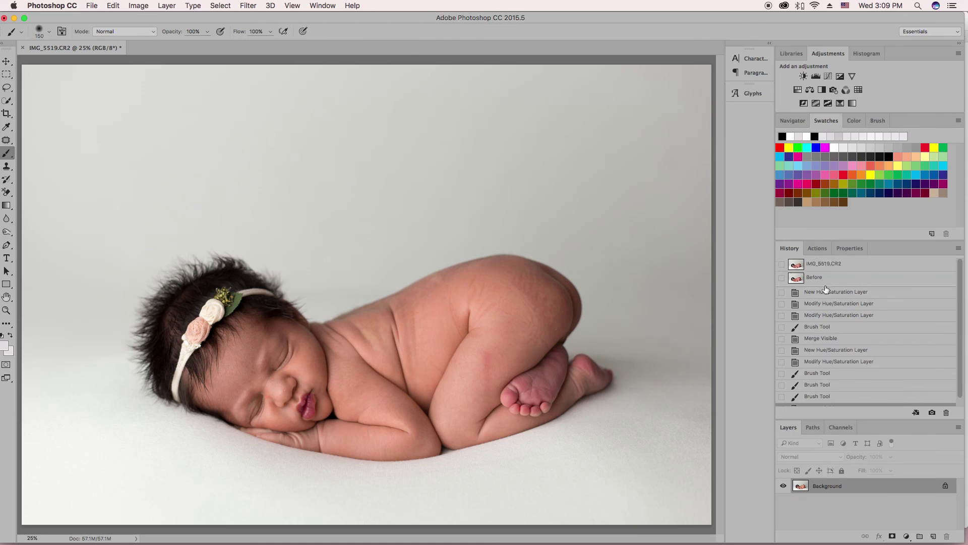
{"action": "left_click", "coordinate": [813, 281]}
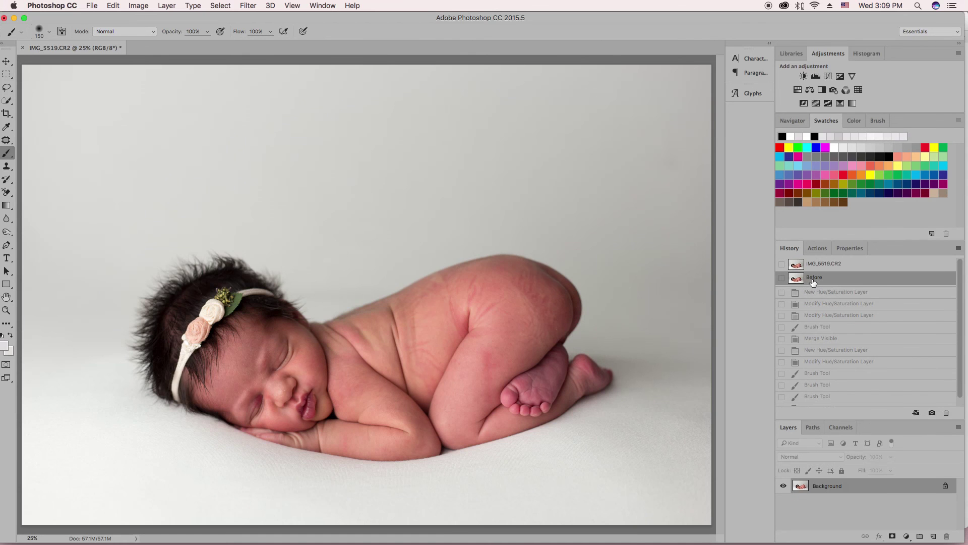
{"action": "scroll", "coordinate": [832, 349], "scroll_direction": "down", "scroll_amount": 1}
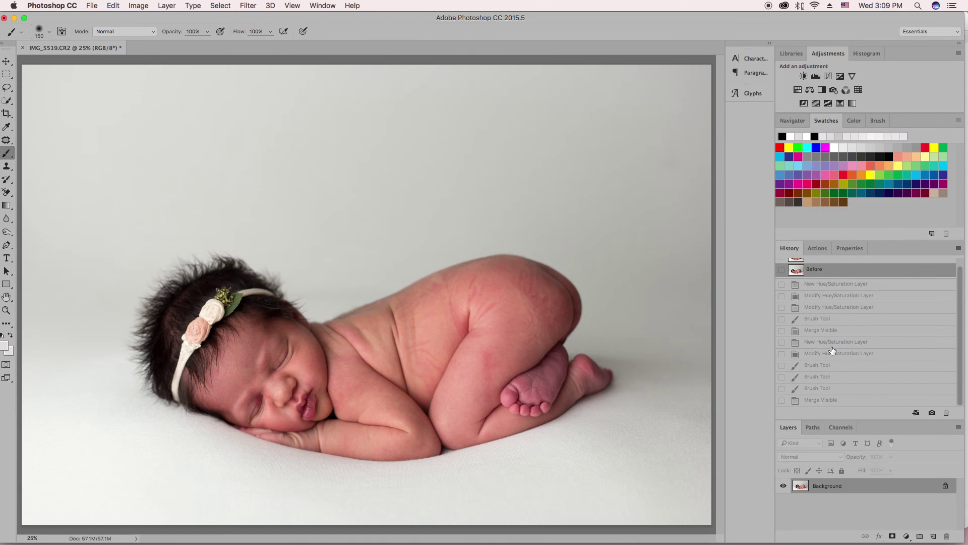
{"action": "left_click", "coordinate": [819, 401]}
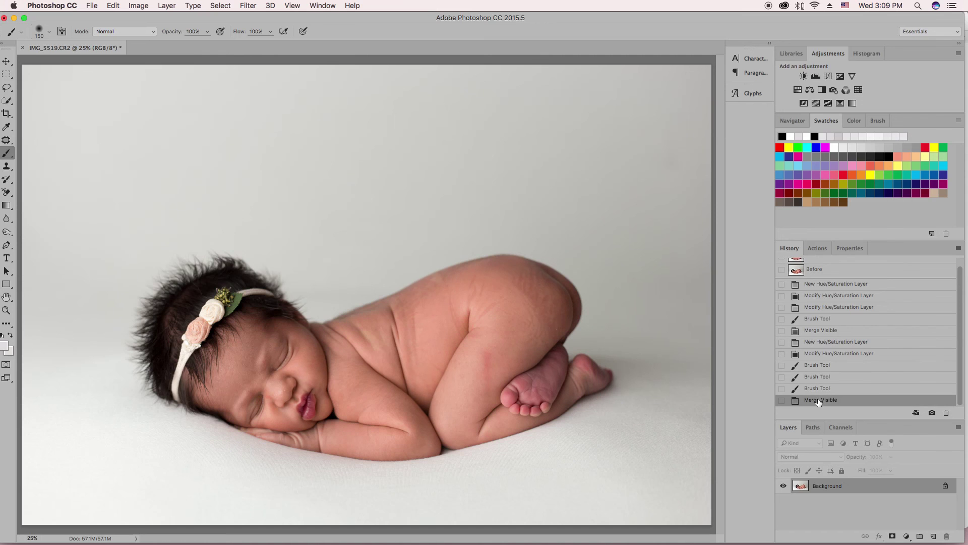
{"action": "left_click", "coordinate": [813, 270]}
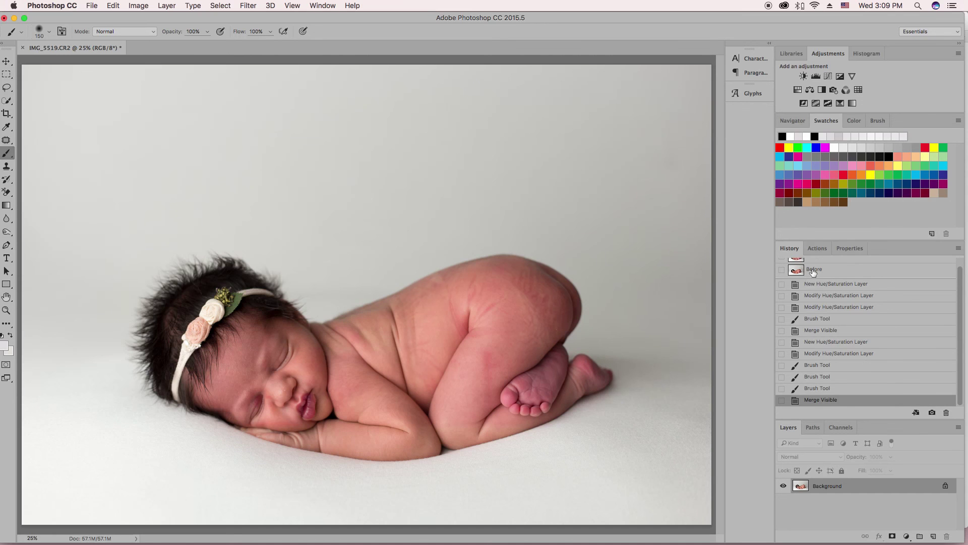
{"action": "left_click", "coordinate": [830, 402]}
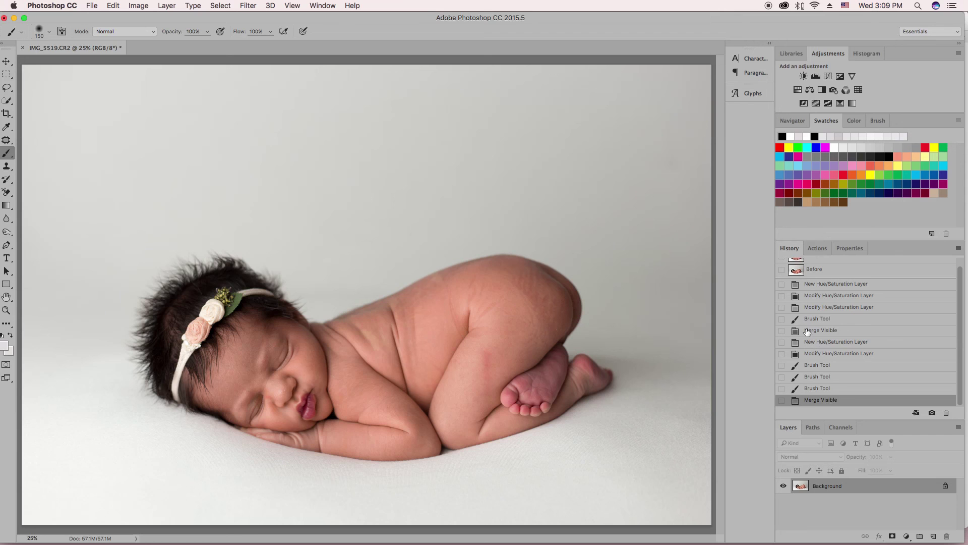